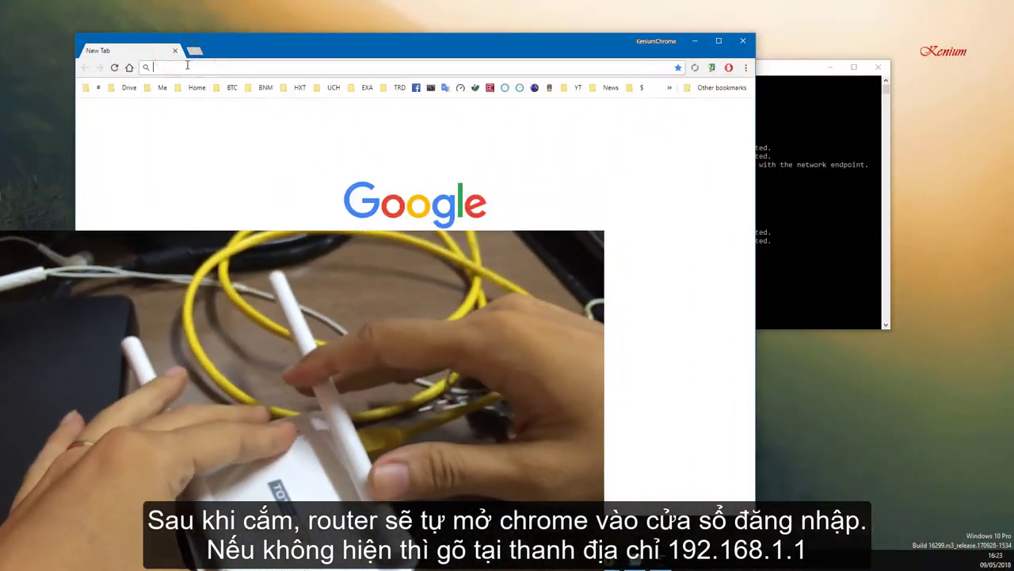
Log in to the N200RE web admin with the default username admin and password.
left_click(247, 40)
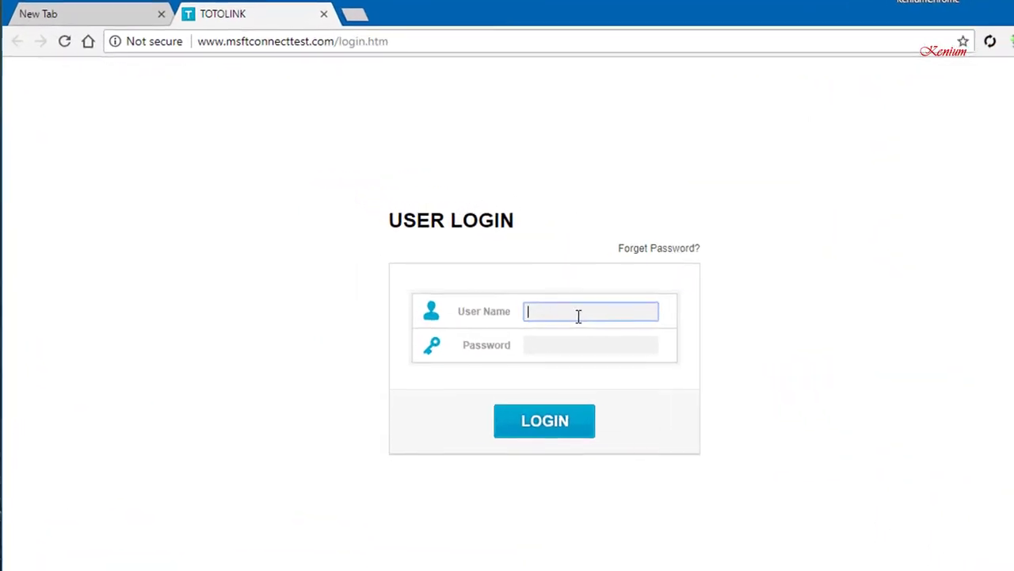
left_click(577, 314)
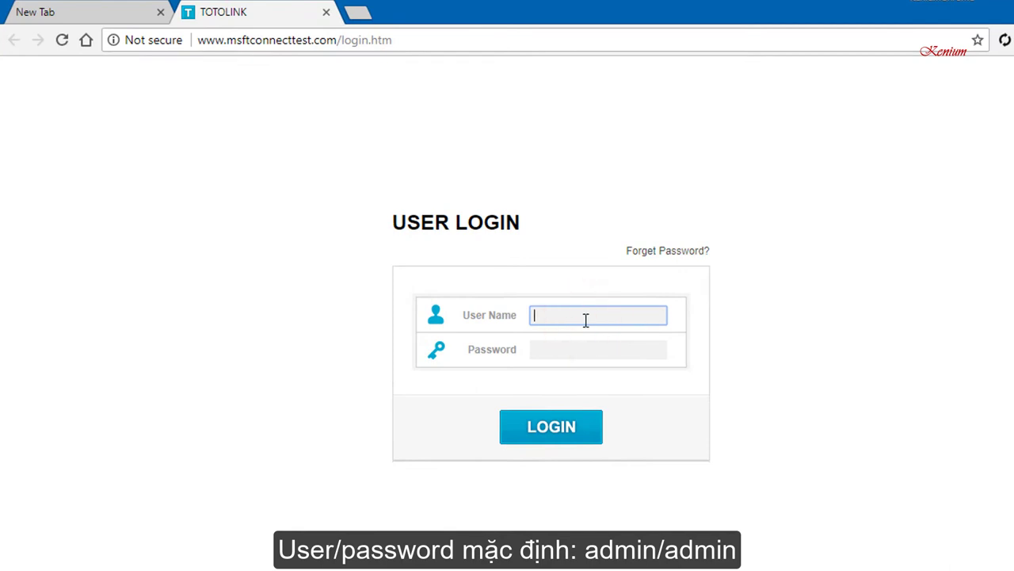
type("admin")
key("Tab")
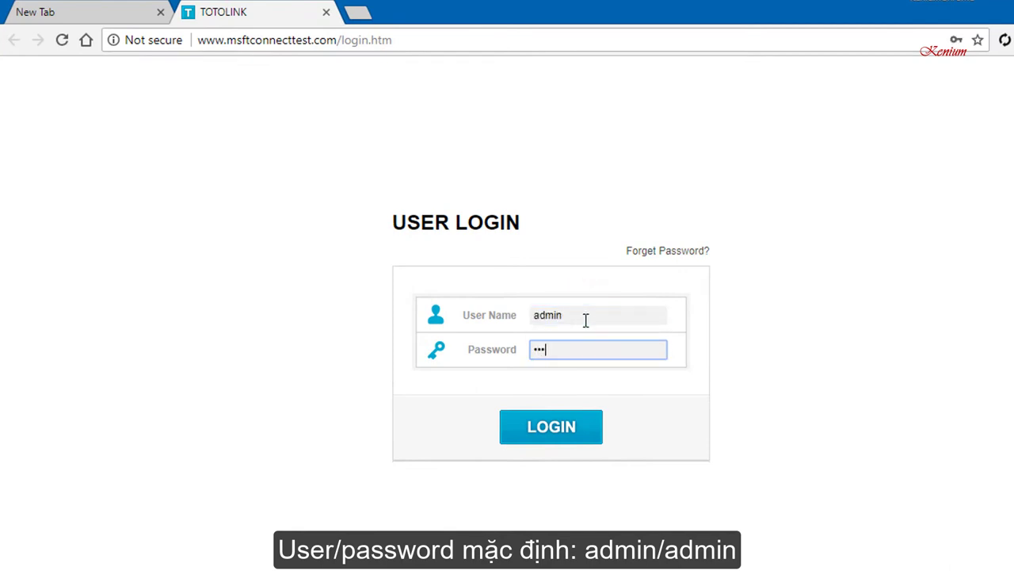
left_click(554, 436)
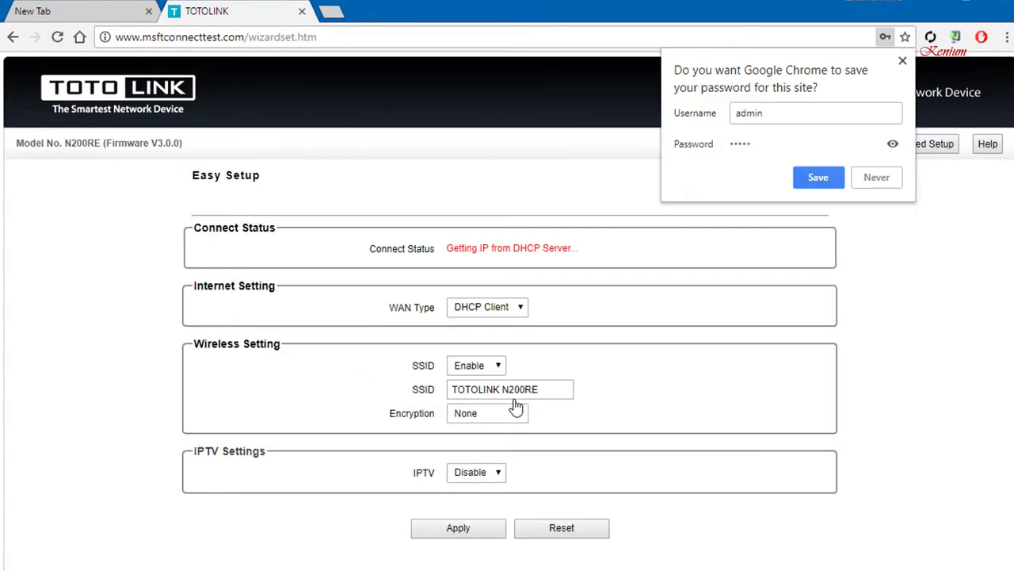
Dismiss the save-password prompt and open Advanced Setup > Network > LAN Settings to edit the IP address.
left_click(913, 299)
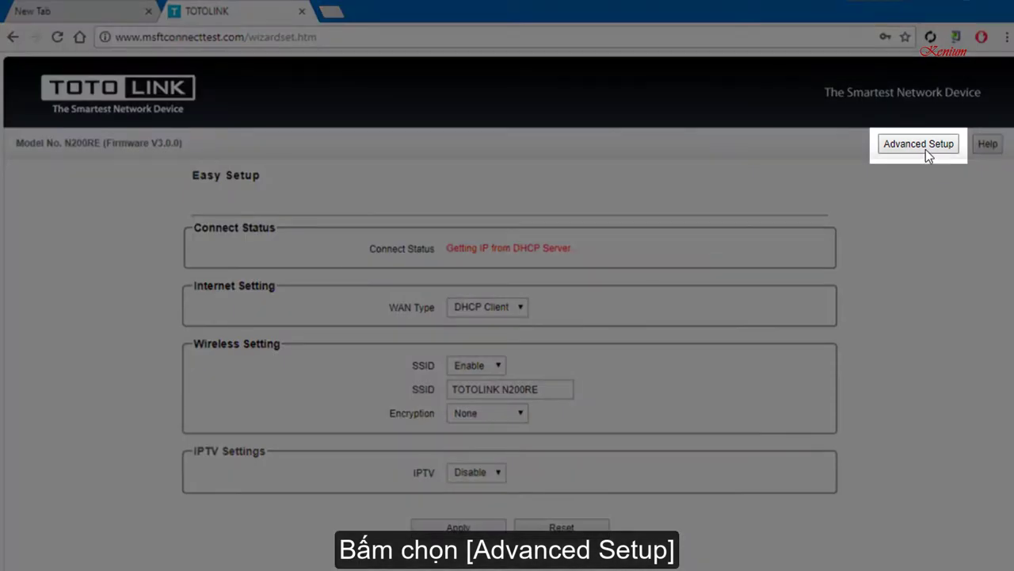
left_click(925, 149)
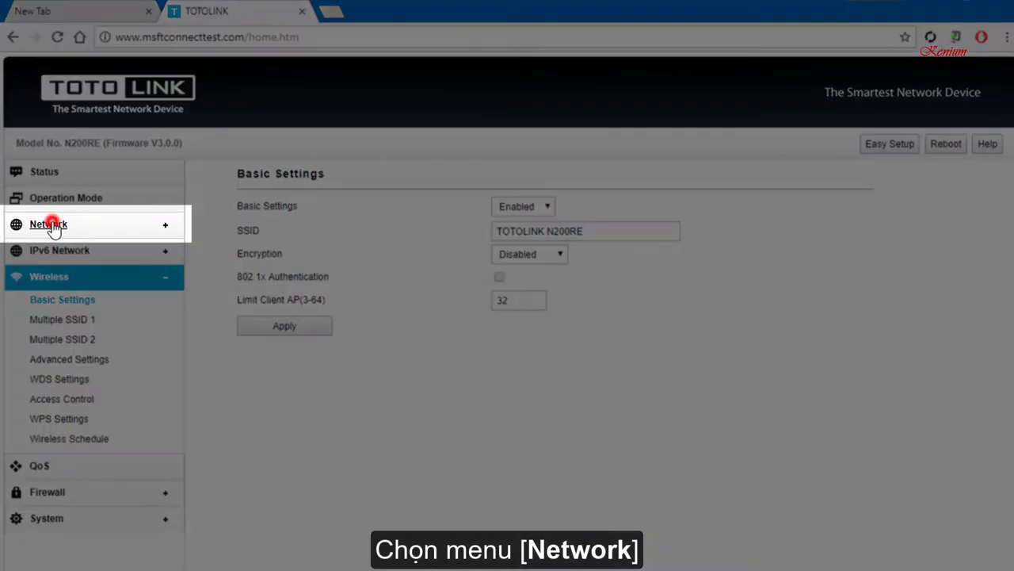
left_click(51, 226)
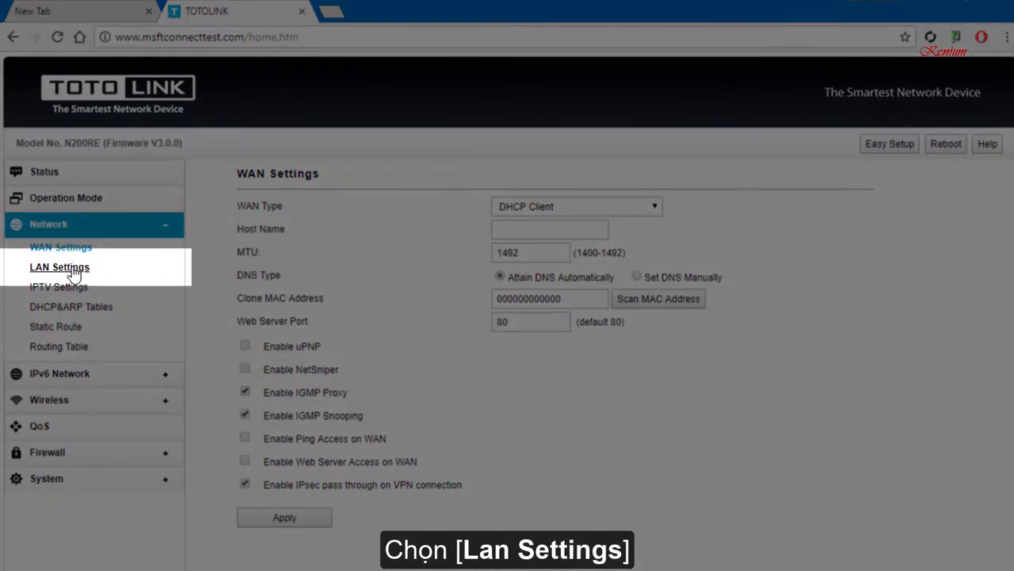
left_click(72, 270)
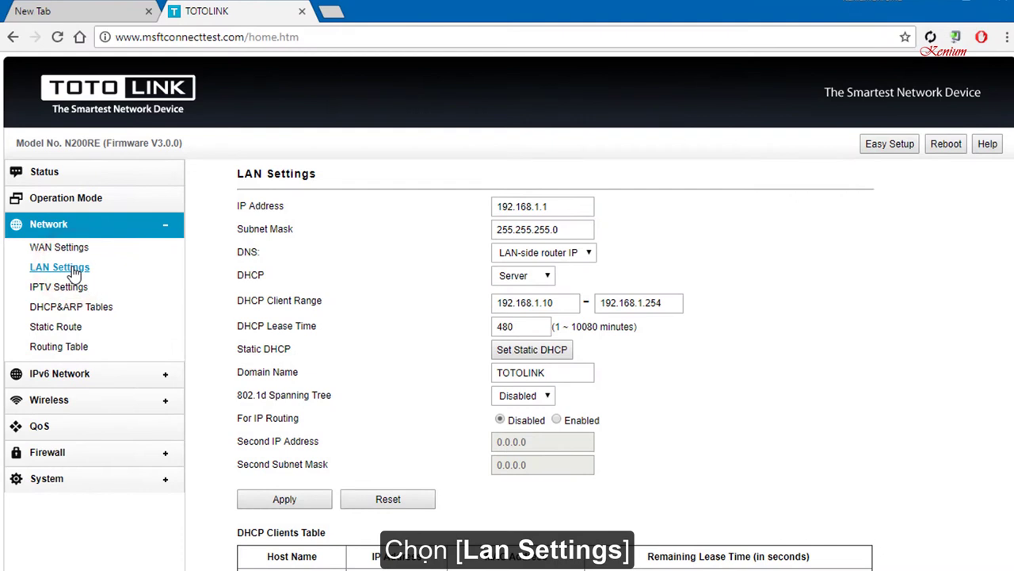
left_click(543, 206)
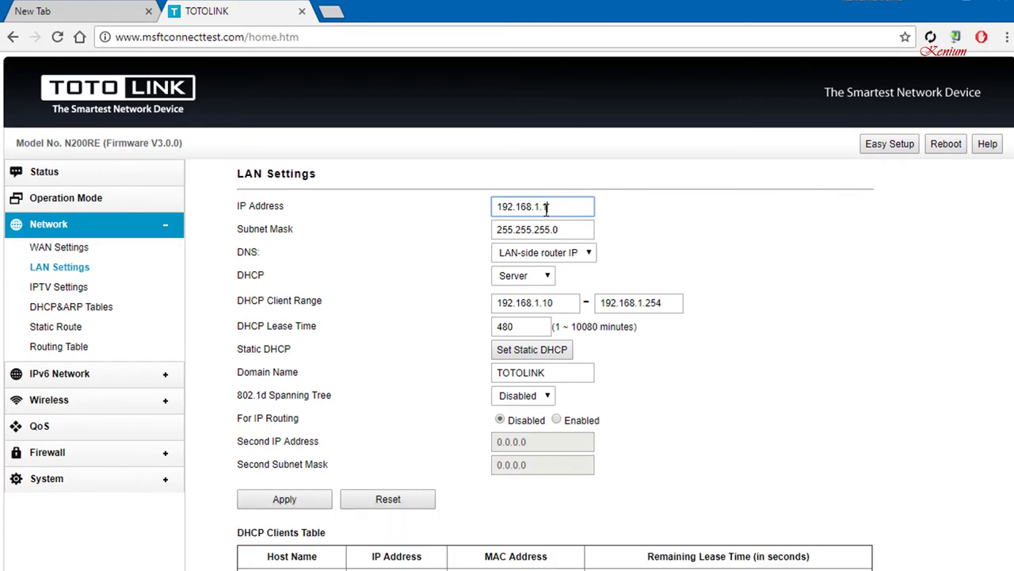
Change the LAN IP address to 192.168.1.99, keep DHCP as Server, and apply.
double_click(546, 207)
type("99")
left_click(703, 239)
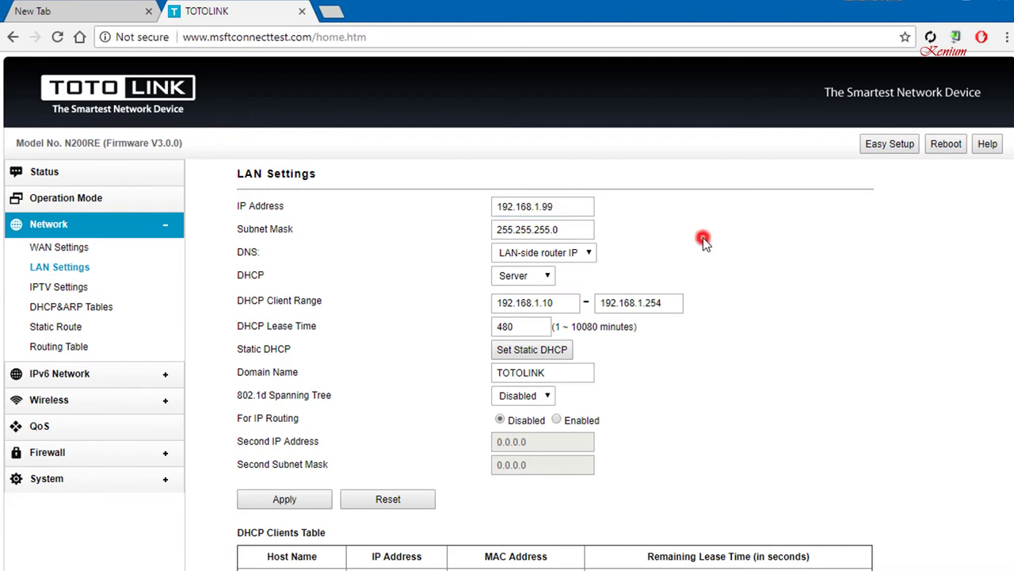
left_click(545, 275)
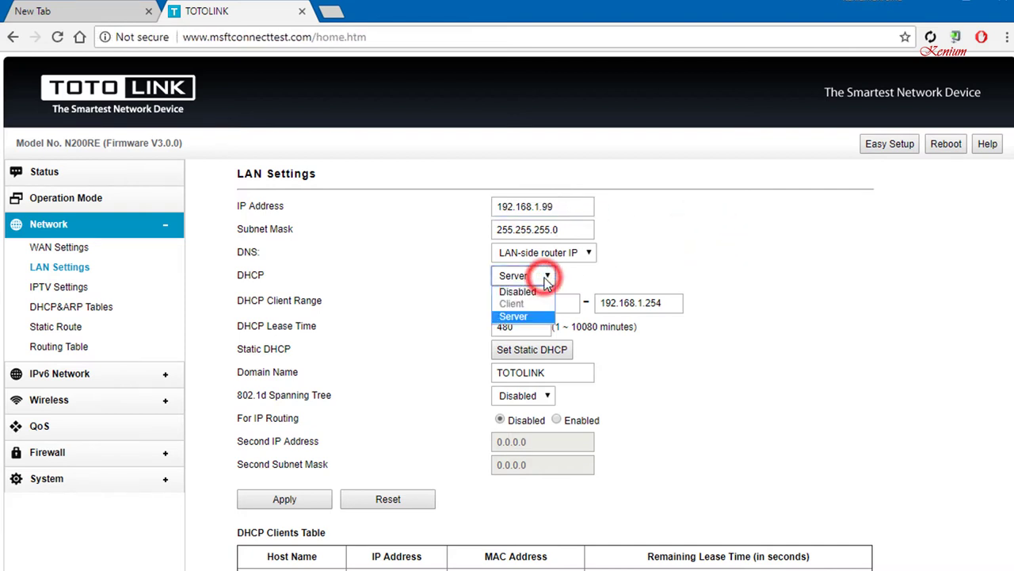
left_click(695, 271)
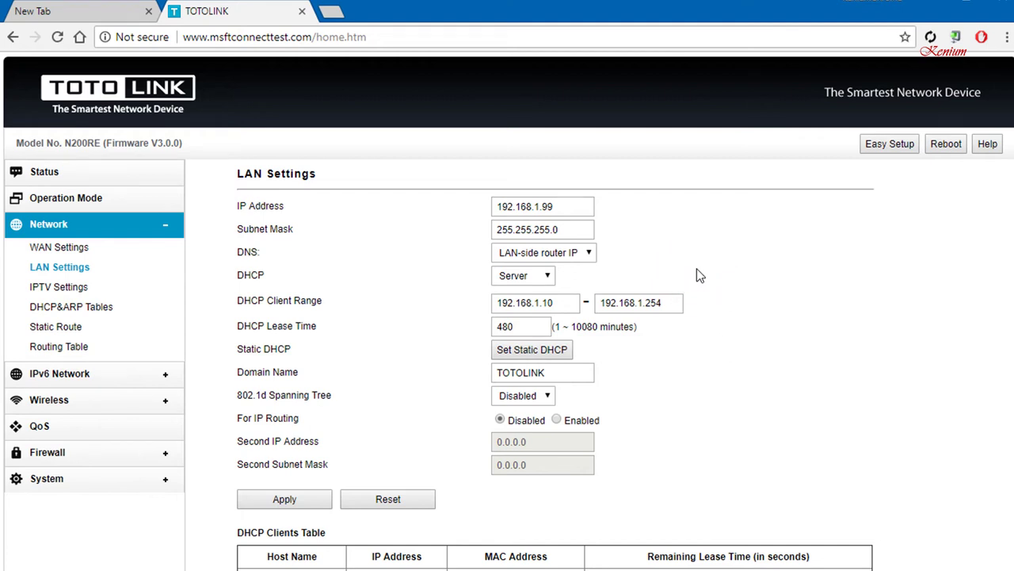
left_click(302, 504)
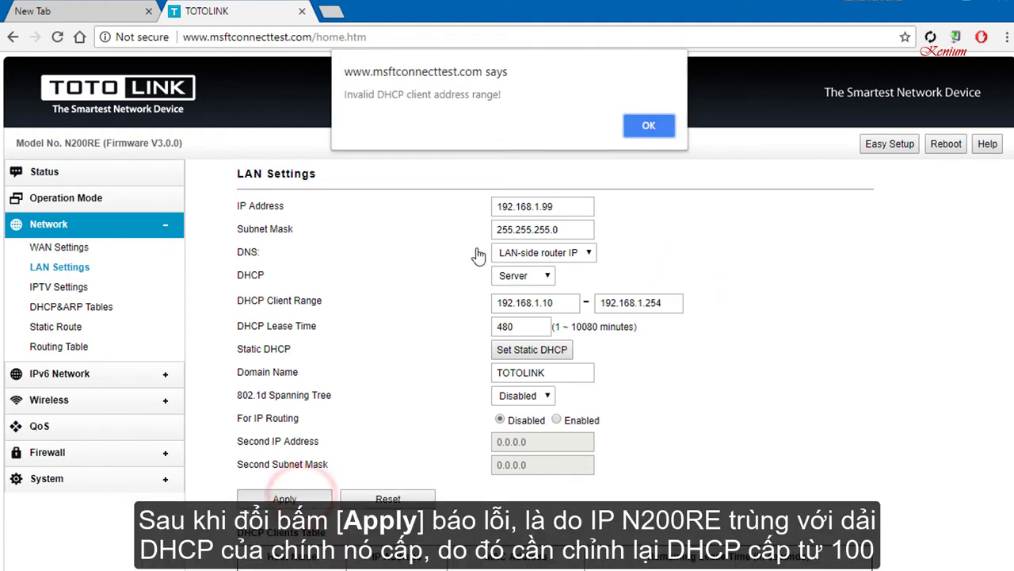
Clear the invalid-range error, start the DHCP client range at 192.168.1.100, and reapply.
left_click(648, 127)
left_click(552, 302)
type("0")
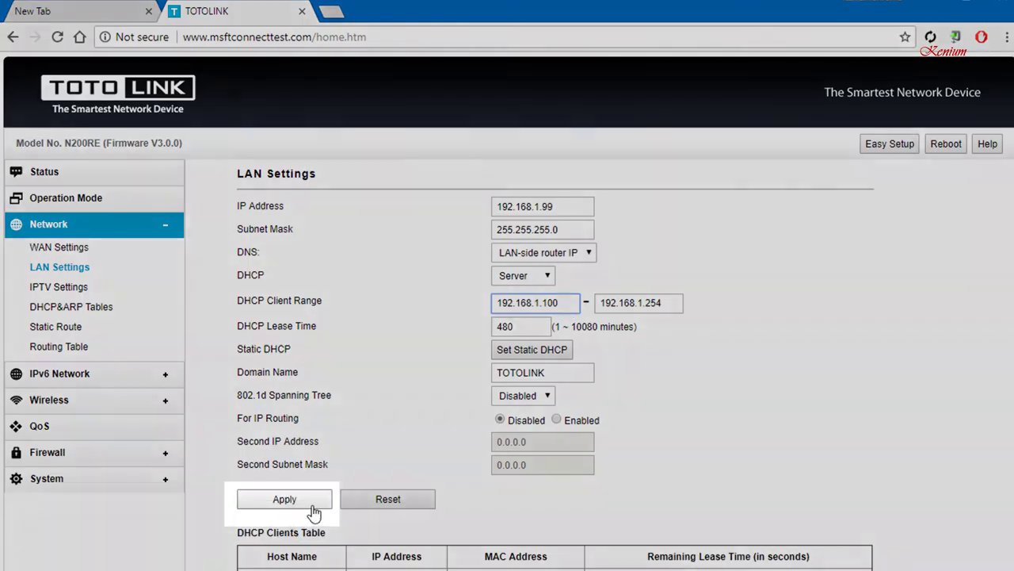
left_click(309, 502)
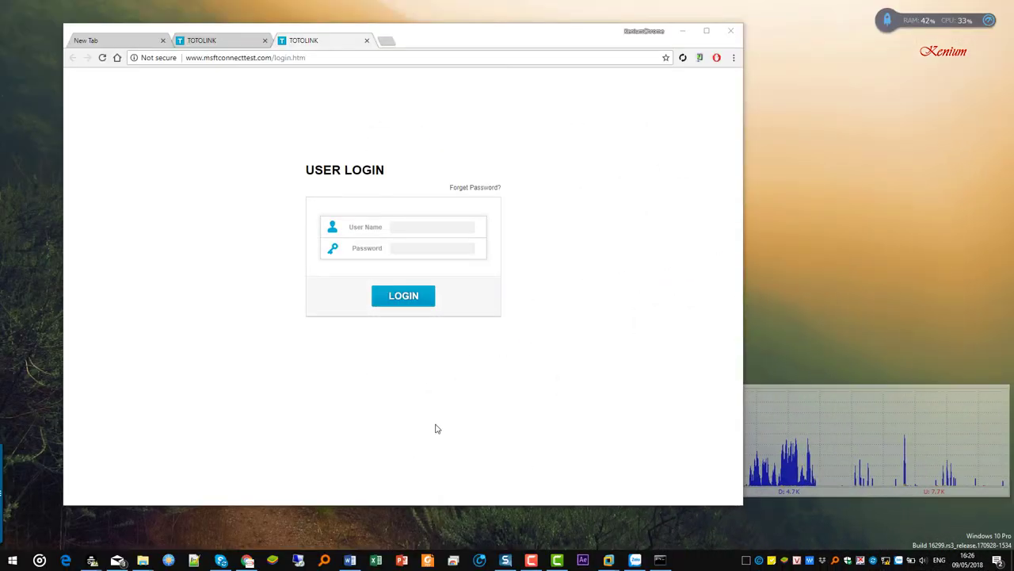
Log back in as admin and dismiss the save-password prompt.
left_click(441, 227)
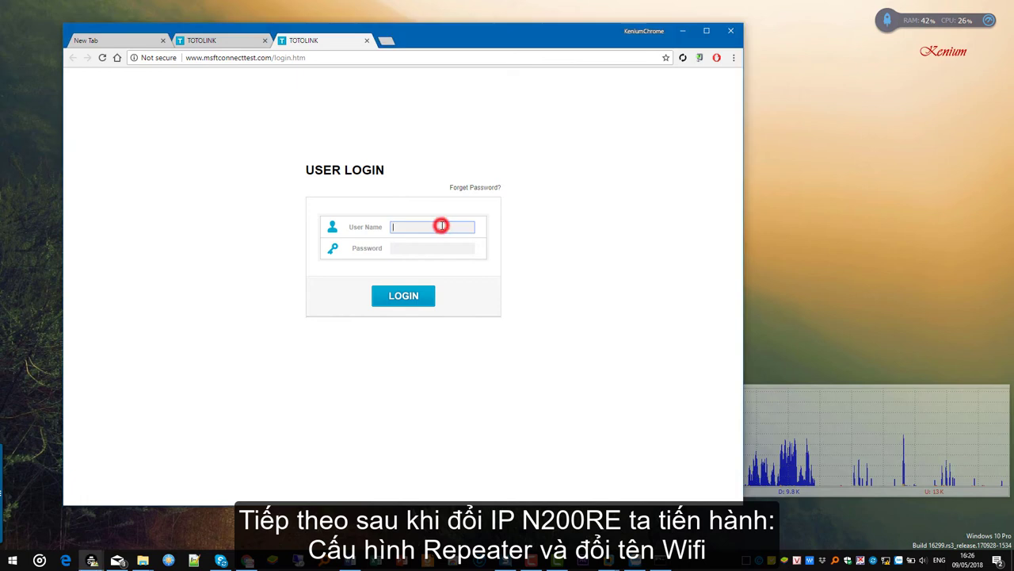
type("admin")
key("Tab")
type("admi")
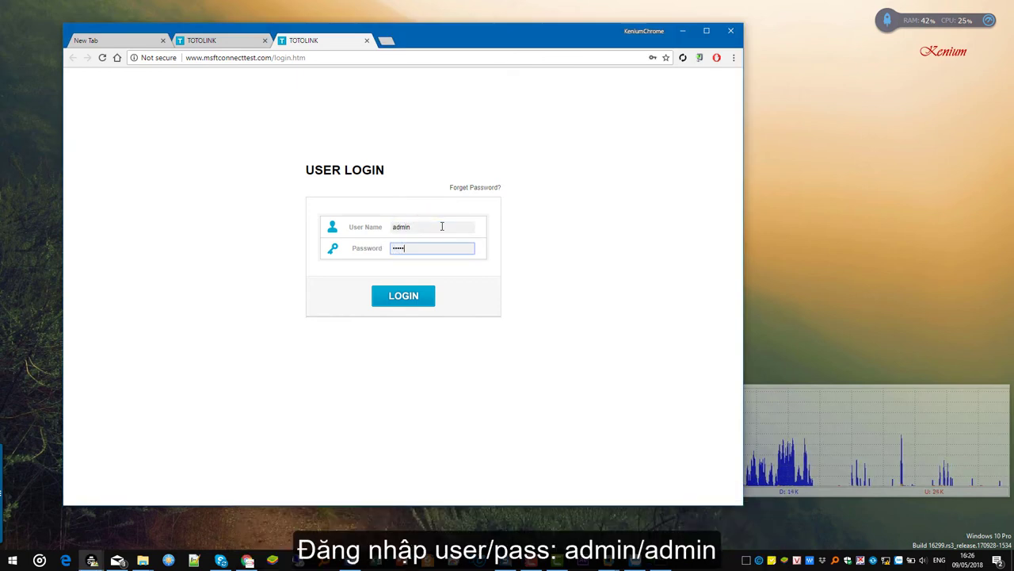
left_click(403, 296)
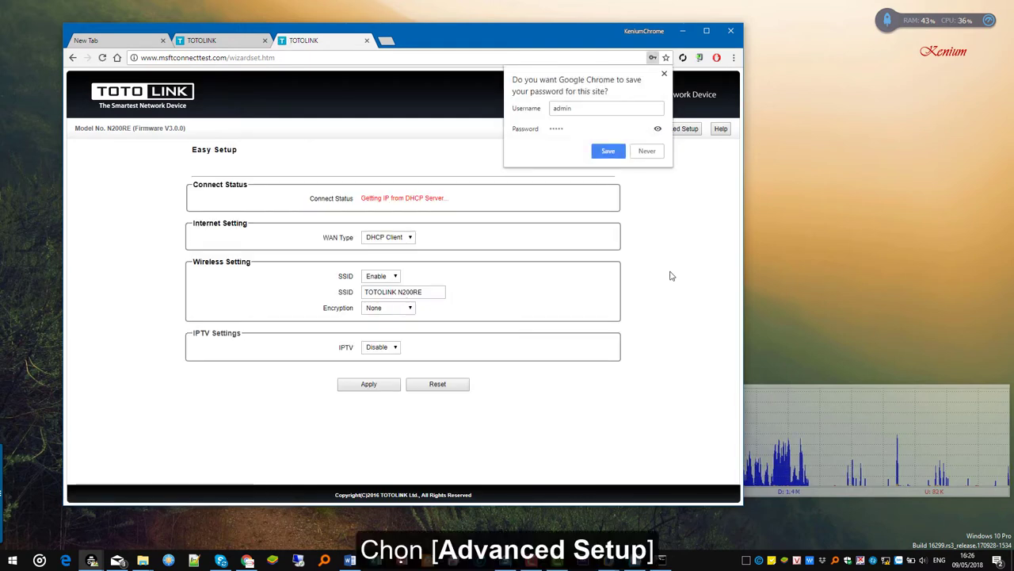
left_click(673, 270)
Check on the Advanced Setup Status page that the LAN IP now reads 192.168.1.99.
left_click(663, 130)
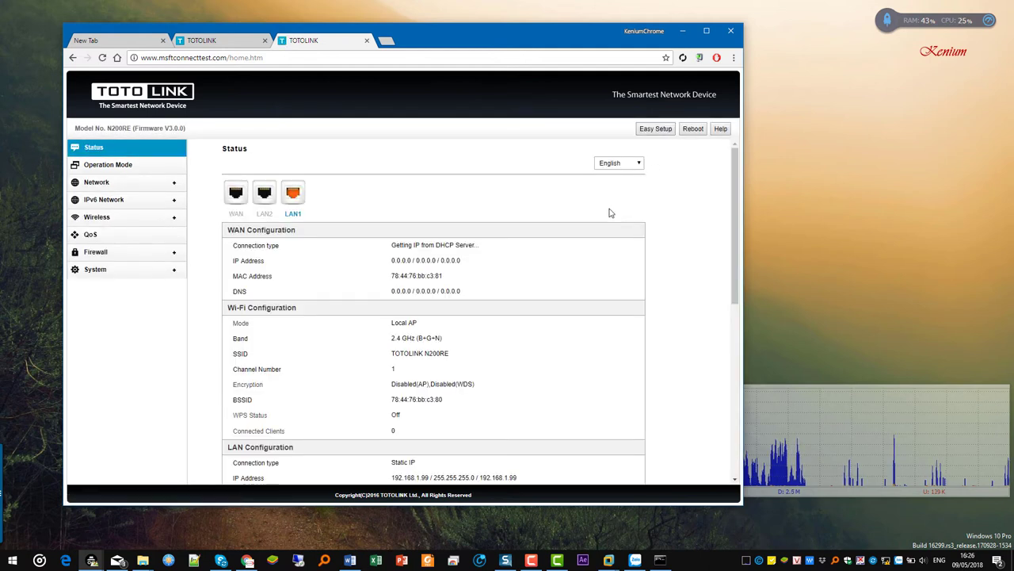
scroll(610, 212, "down", 2)
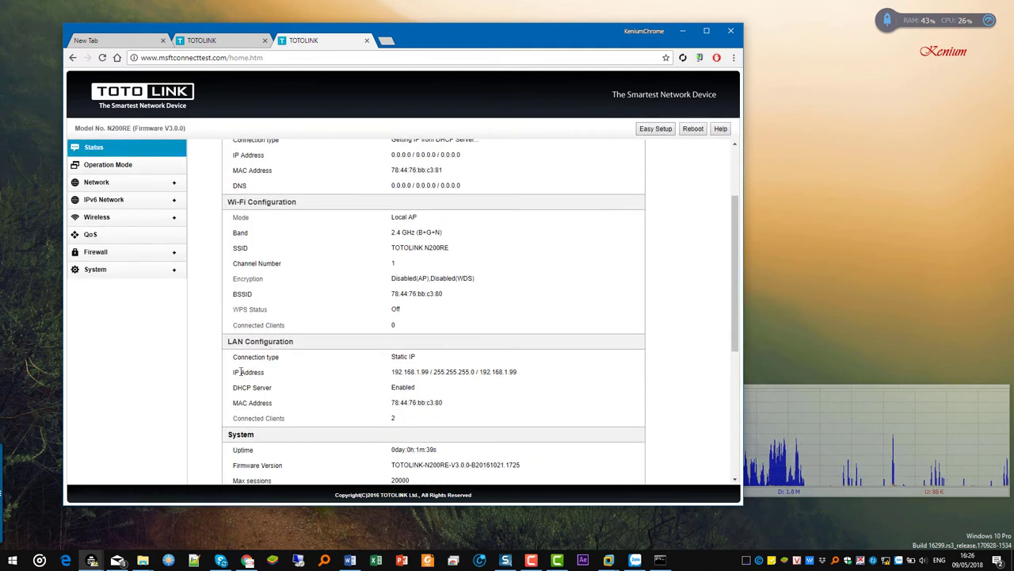
left_click_drag(231, 372, 534, 380)
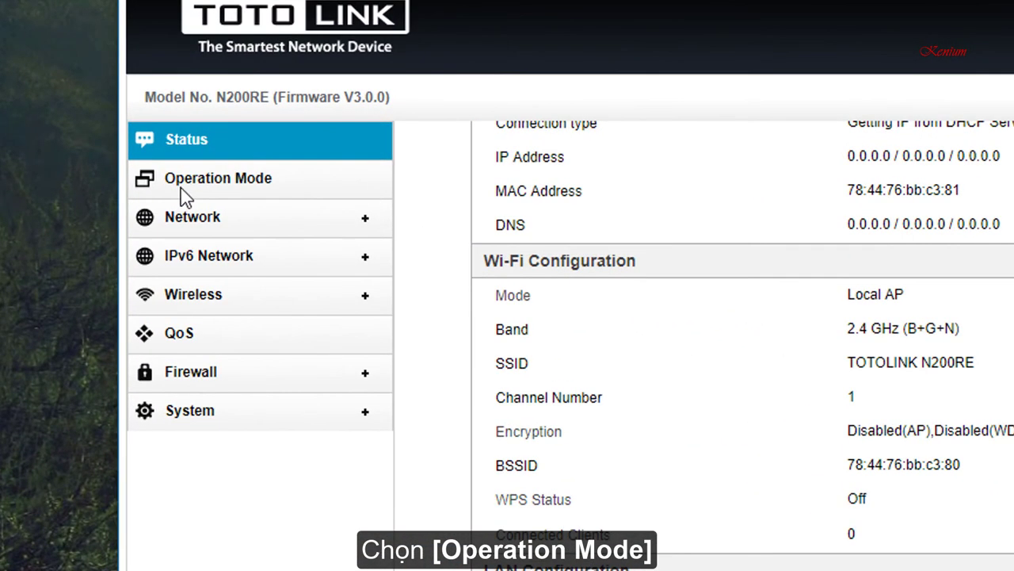
Set Operation Mode to Repeater(Range Extender) and apply to reach the Wireless Repeater page.
left_click(92, 167)
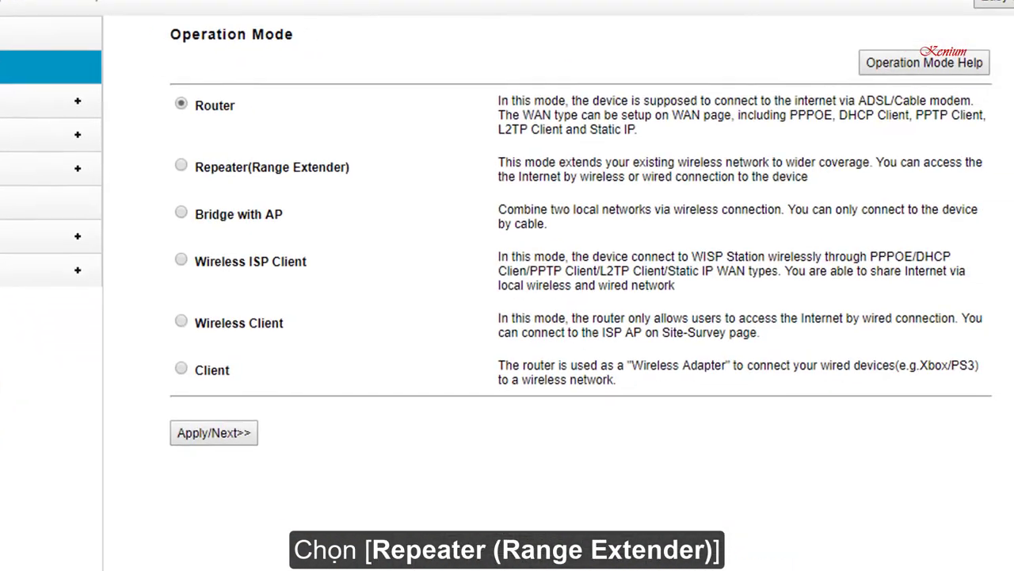
left_click(130, 146)
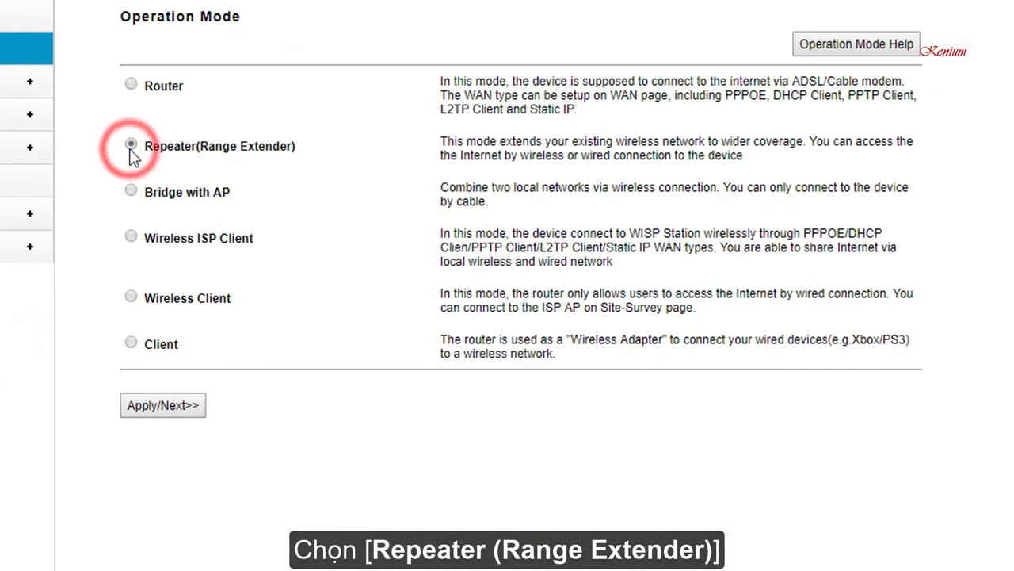
left_click(306, 151)
triple_click(292, 155)
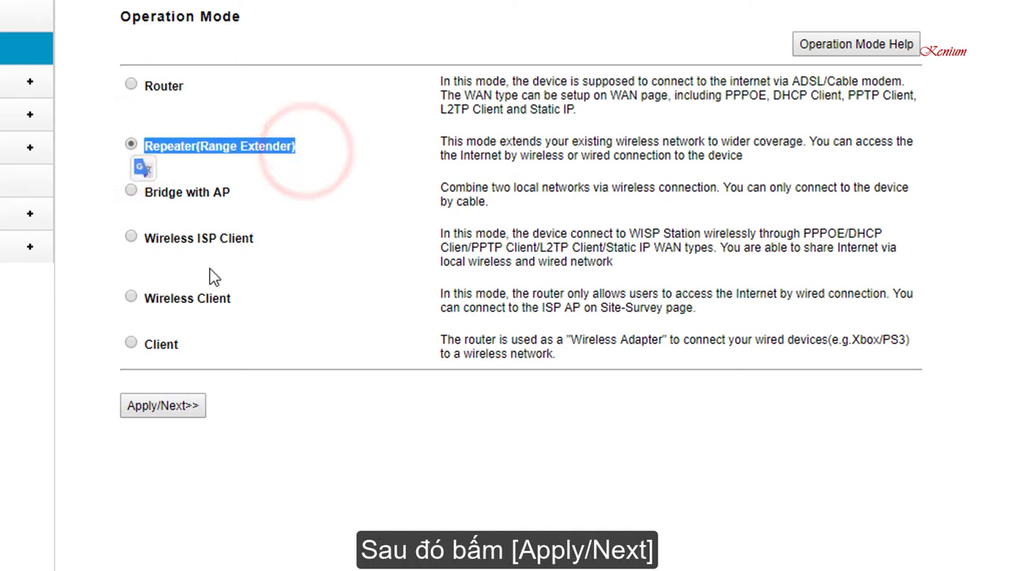
left_click(185, 405)
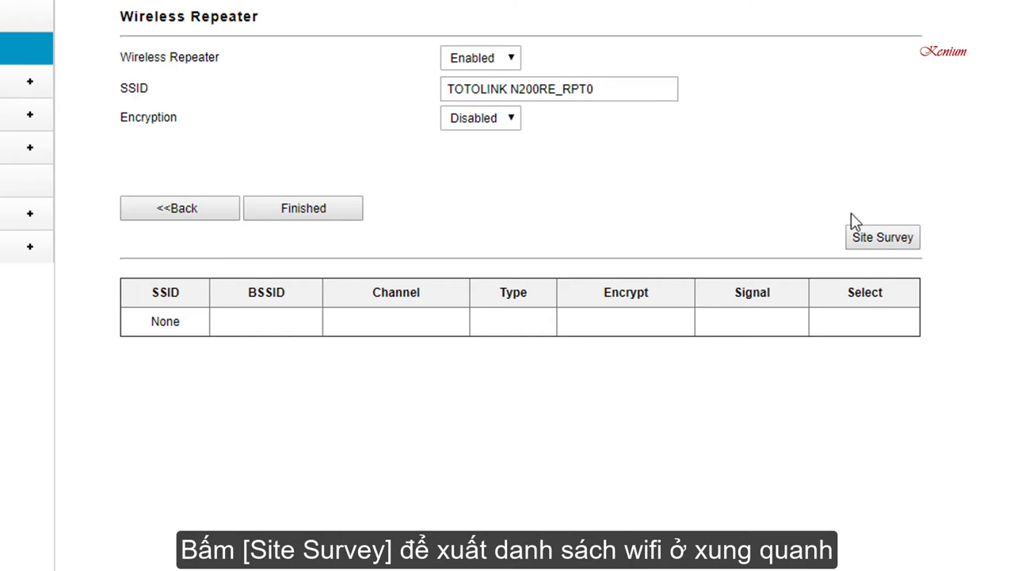
Run a Site Survey and locate the channel 11 network with signal 70.
left_click(876, 238)
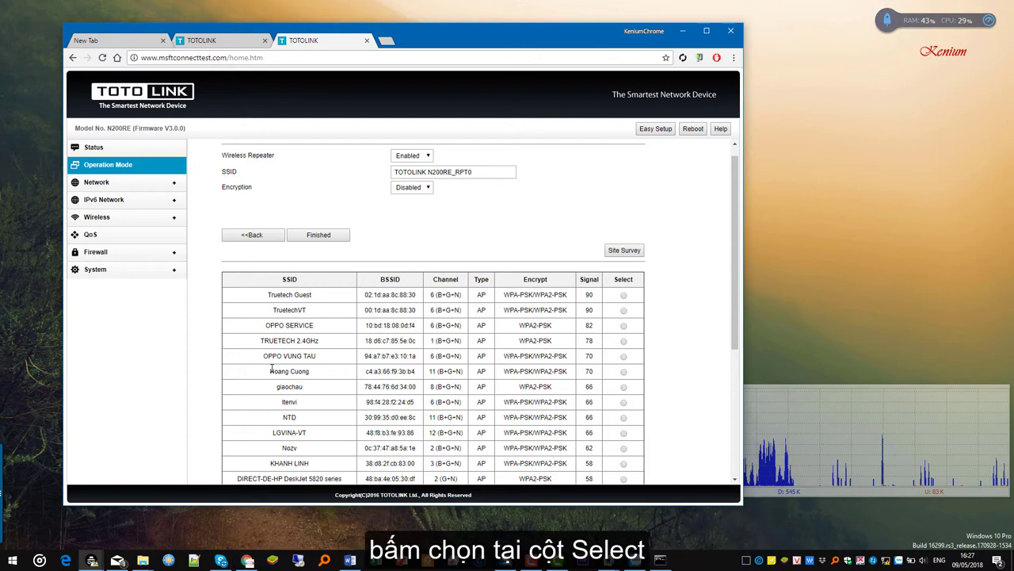
left_click_drag(270, 370, 623, 377)
left_click(623, 372)
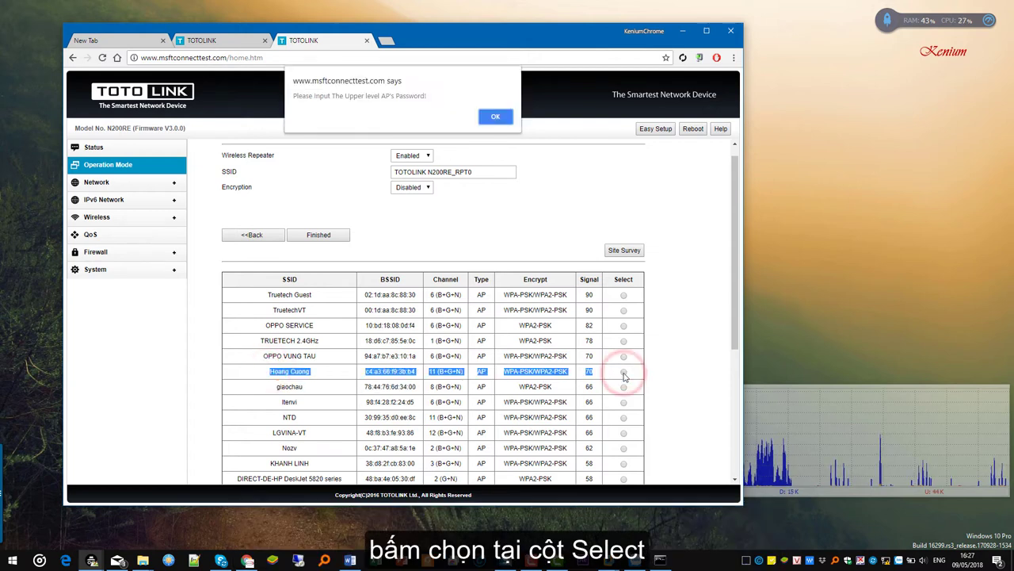
left_click_drag(293, 96, 424, 102)
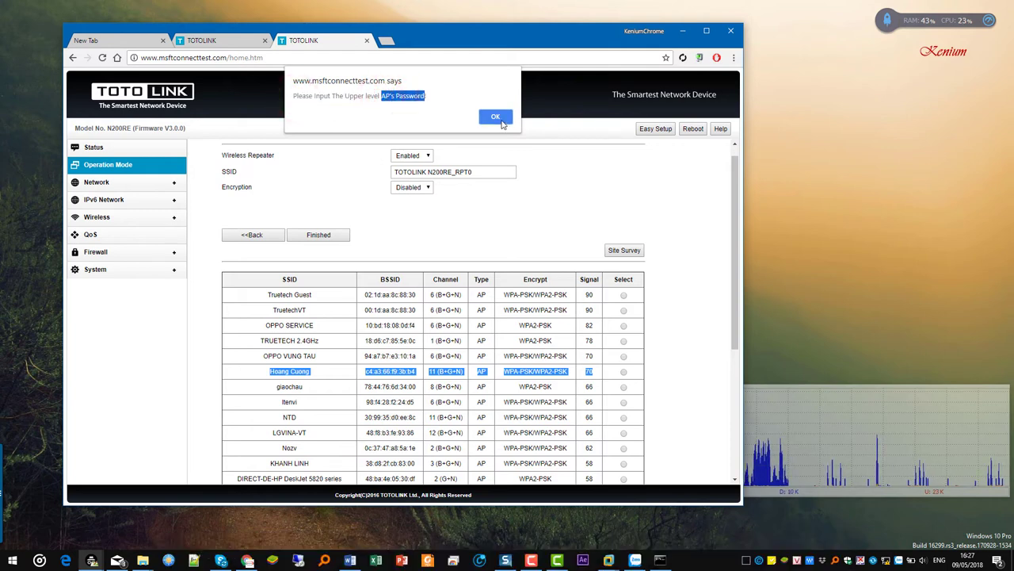
left_click(496, 117)
left_click(415, 249)
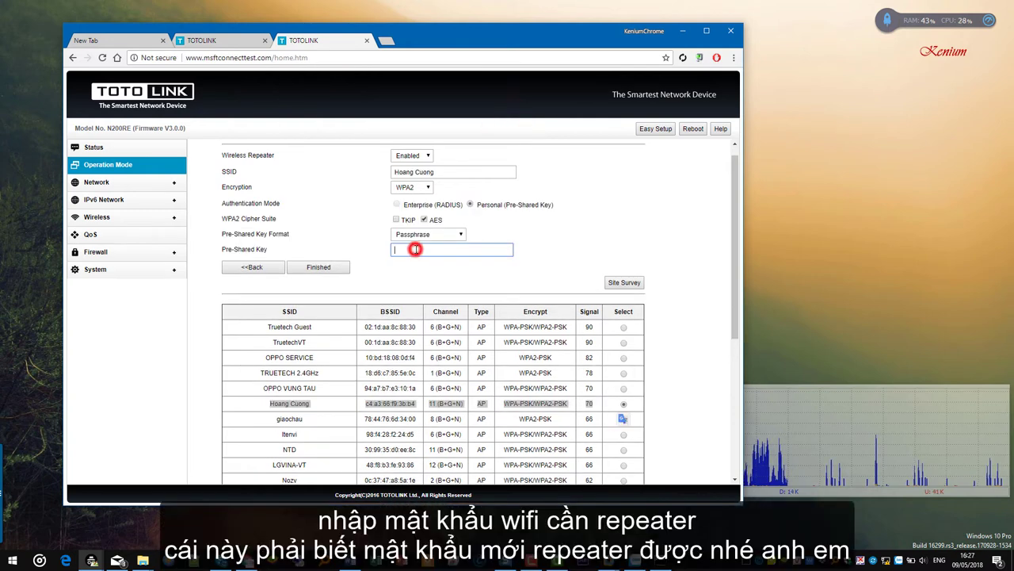
type("•••••")
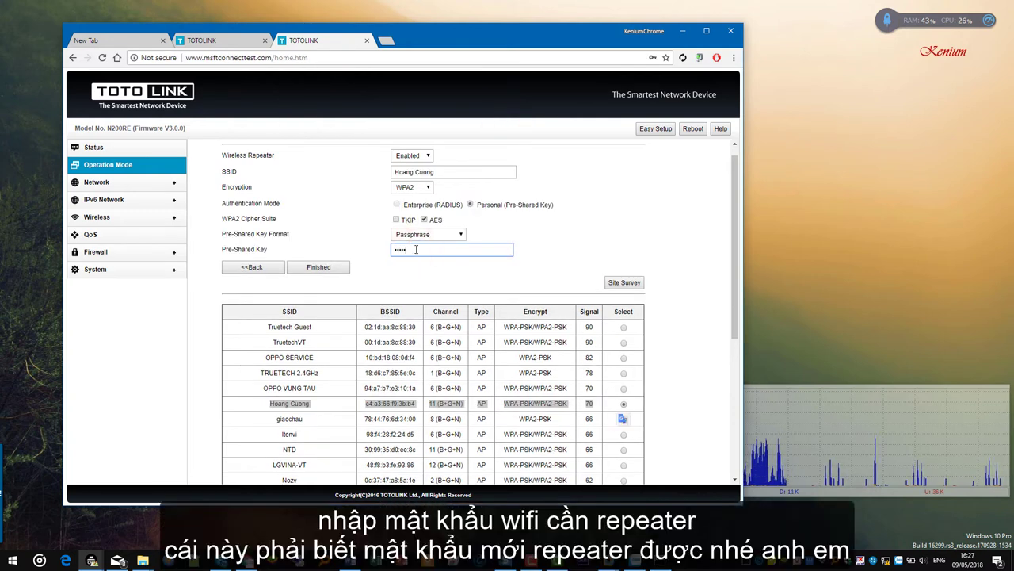
type("•••")
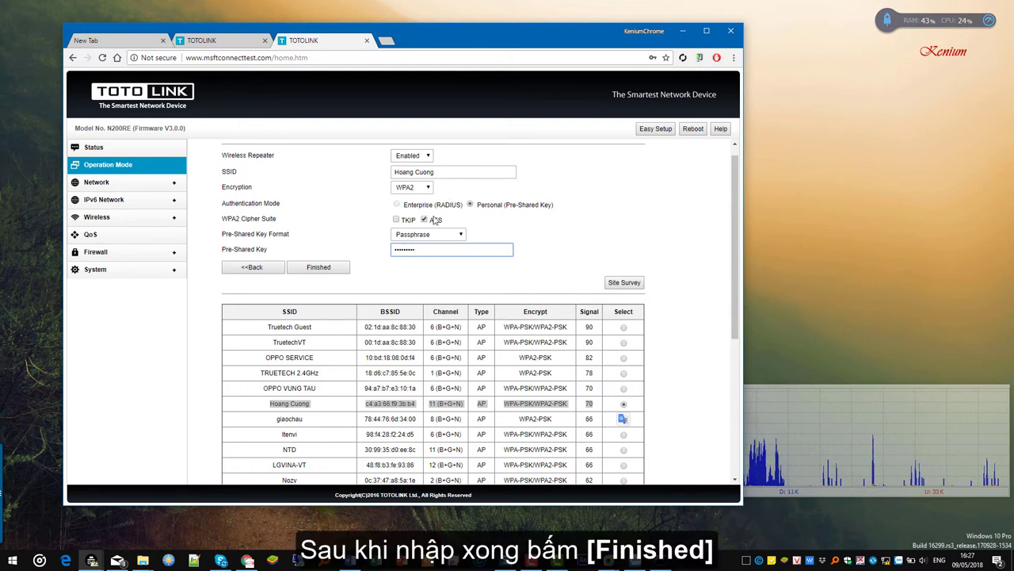
left_click(329, 272)
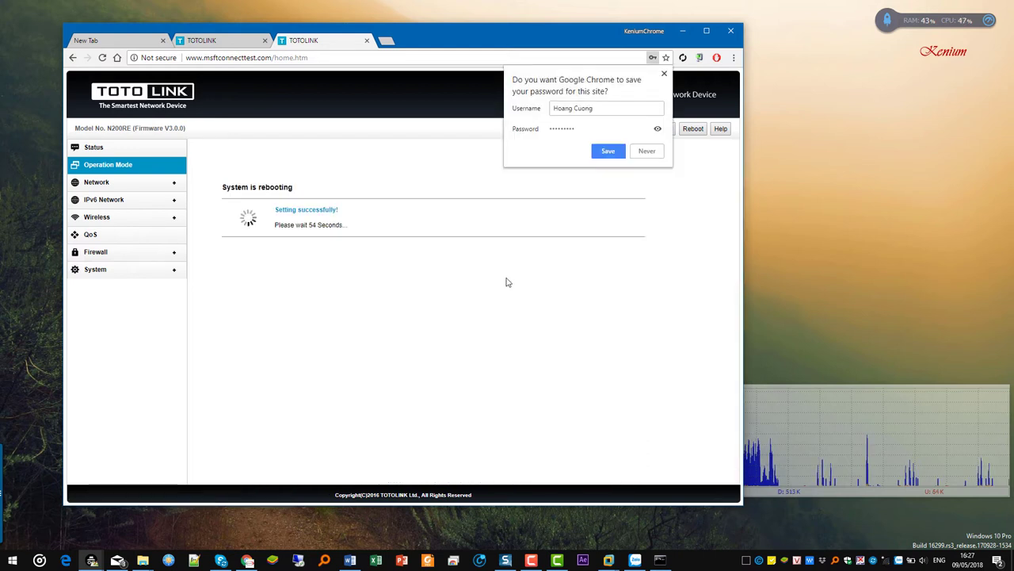
Decline Chrome's offer to save the password while the repeater reboots.
left_click(646, 267)
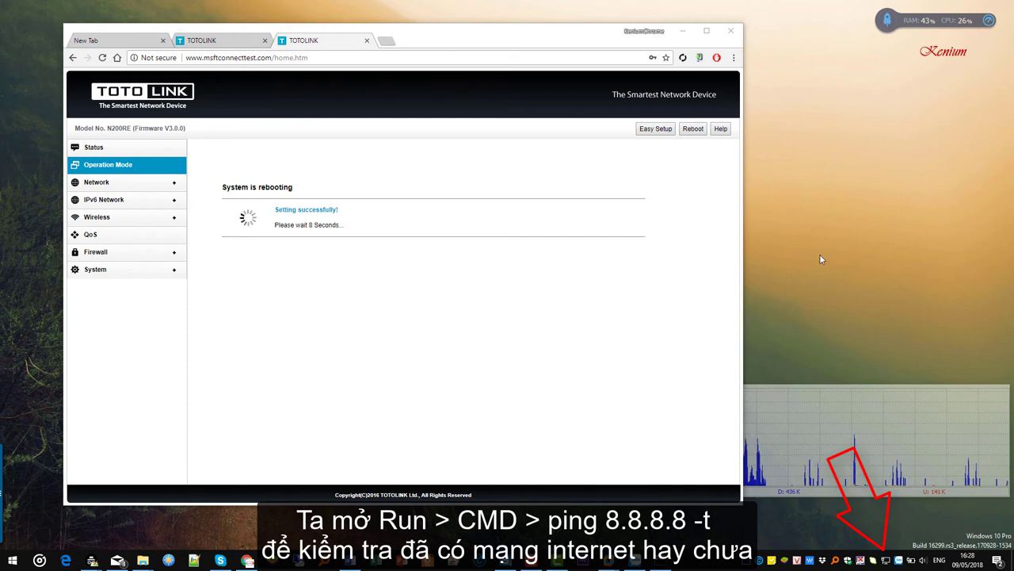
Open Command Prompt and run a continuous ping 8.8.8.8 -t.
right_click(17, 564)
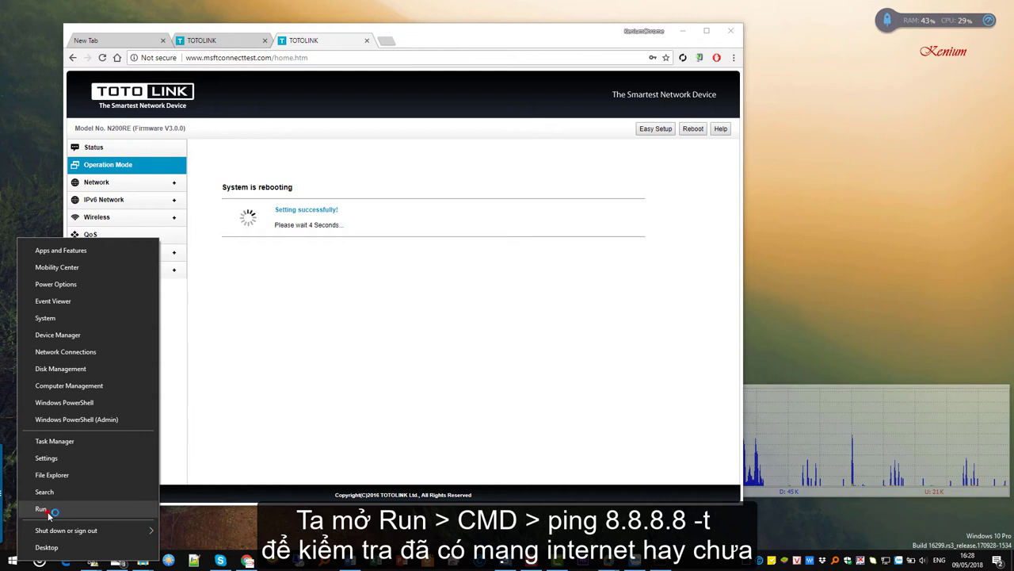
left_click(49, 515)
left_click(90, 527)
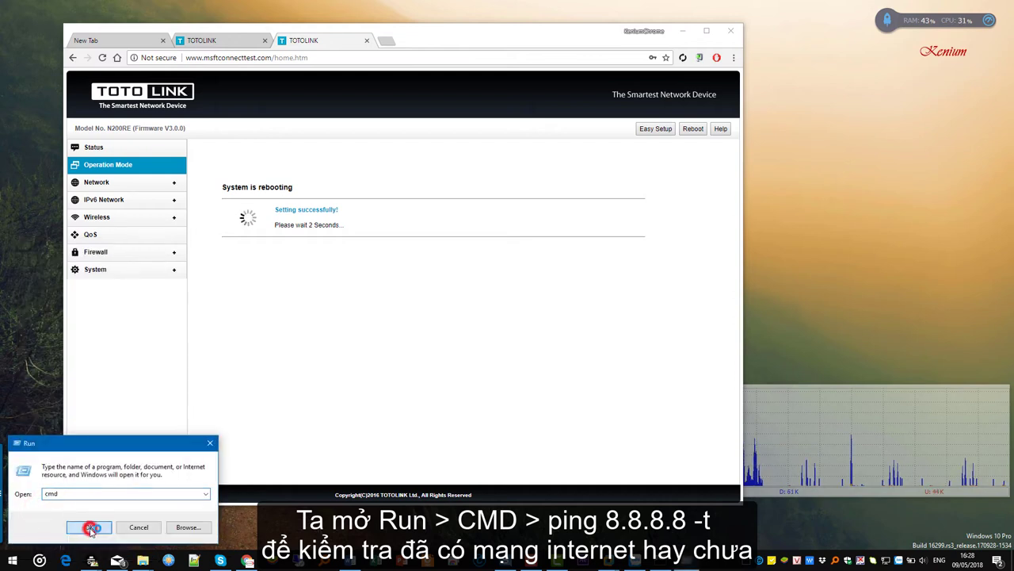
left_click(207, 117)
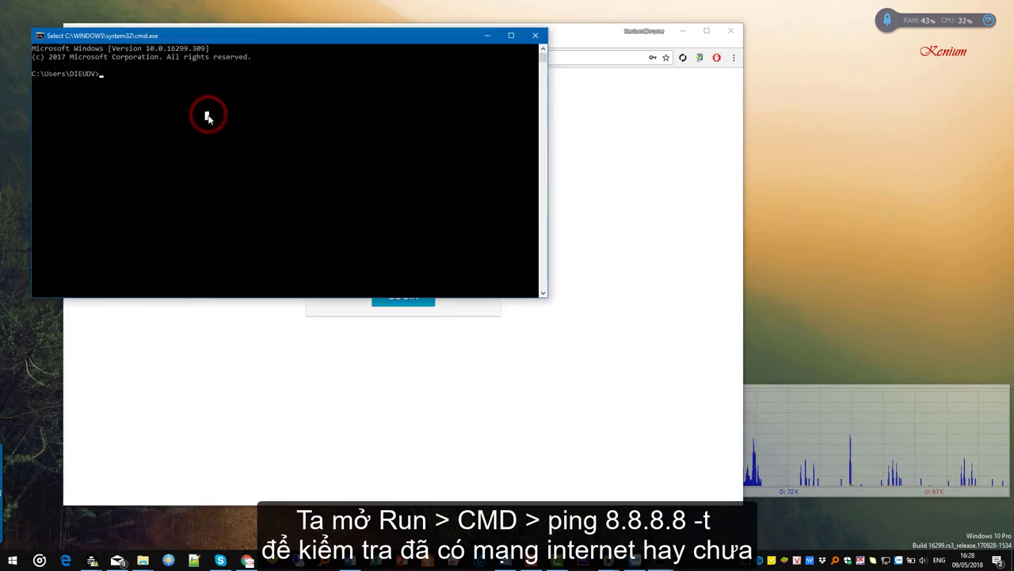
type("ping ")
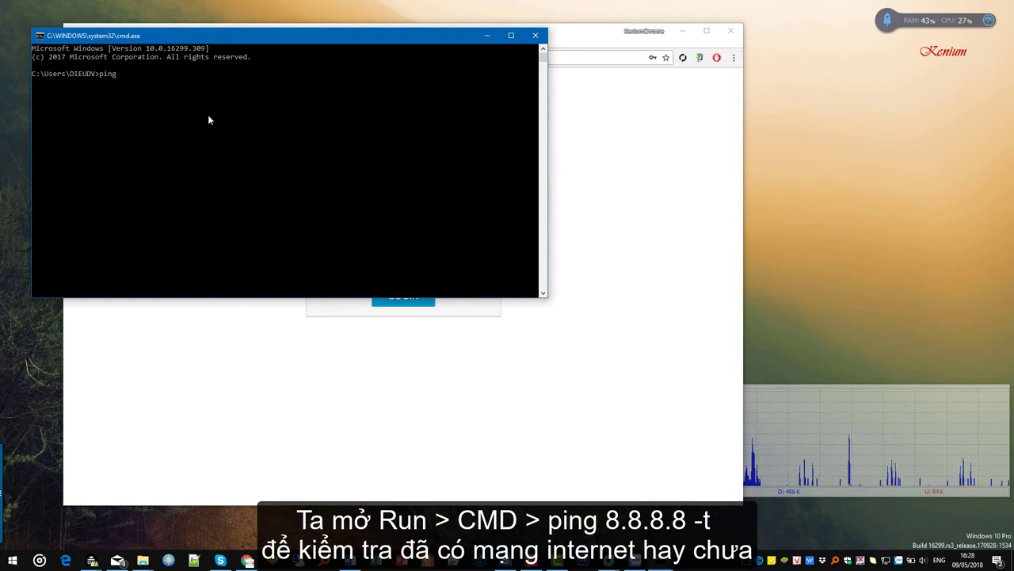
type("8.8.8.8 ")
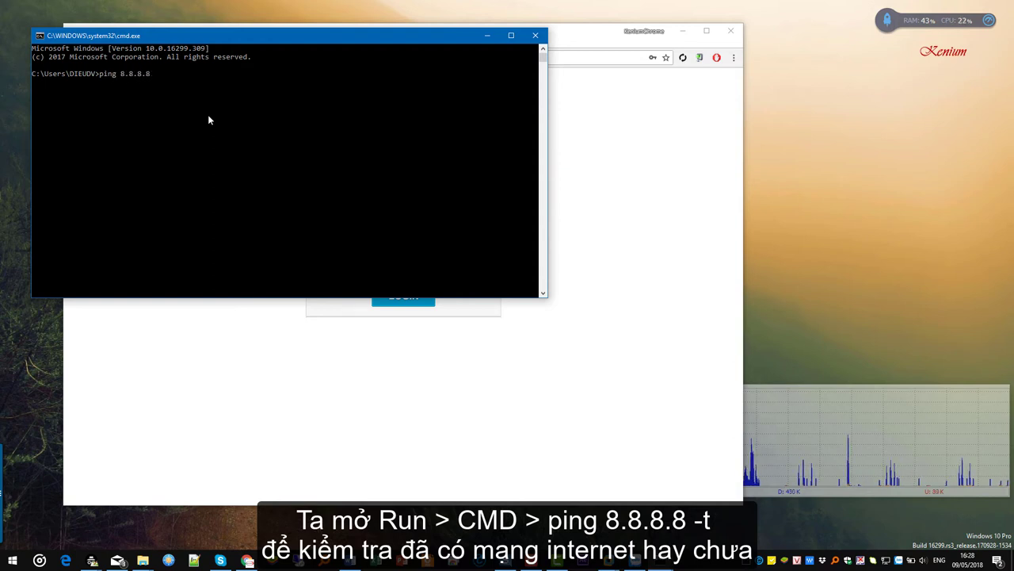
type("-t")
key("Return")
Arrange the console and the router login page side by side.
left_click_drag(546, 133, 326, 139)
left_click_drag(247, 37, 220, 16)
left_click_drag(430, 39, 695, 72)
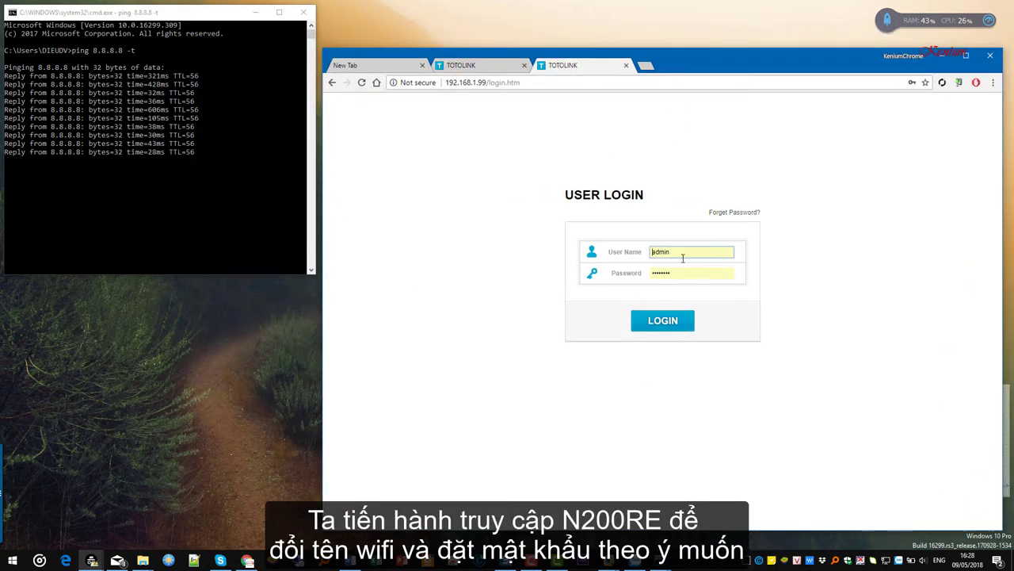
left_click(669, 325)
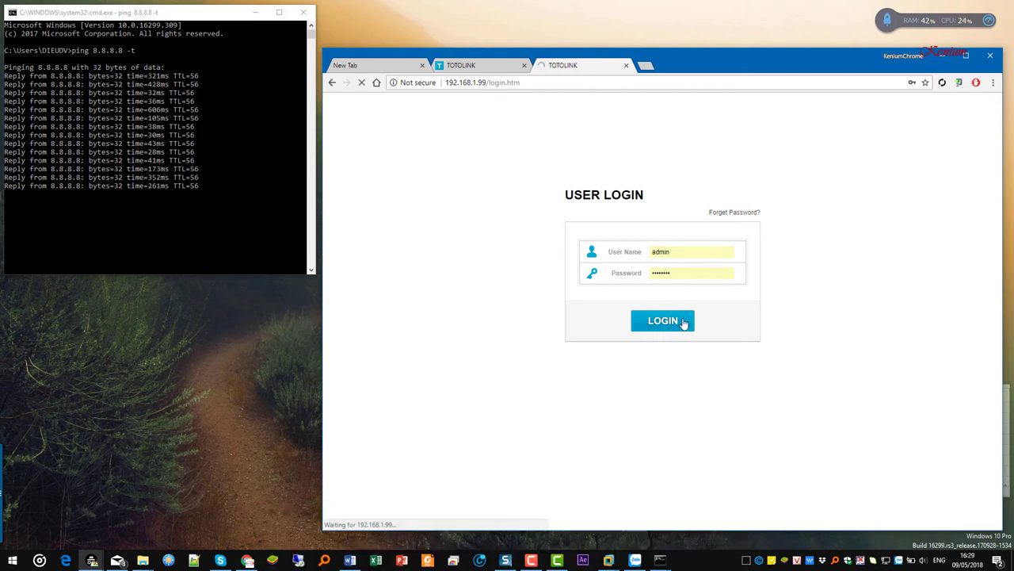
double_click(679, 272)
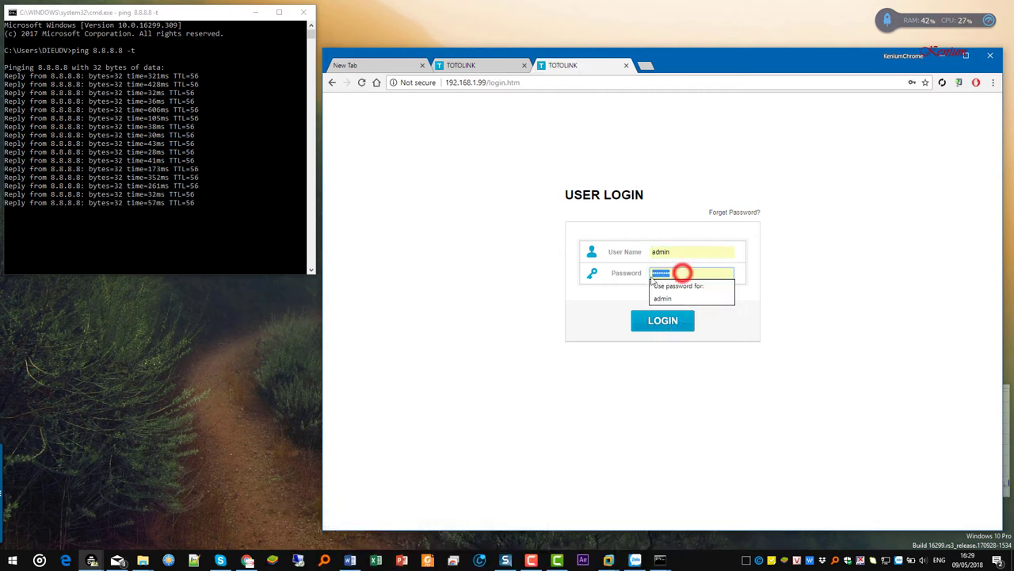
type("admin")
key("Return")
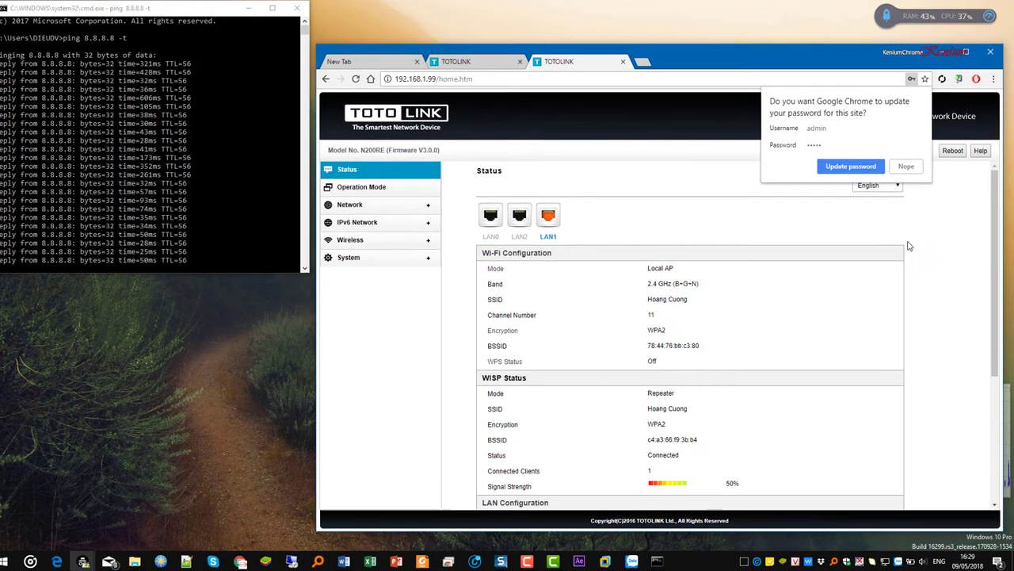
left_click(903, 246)
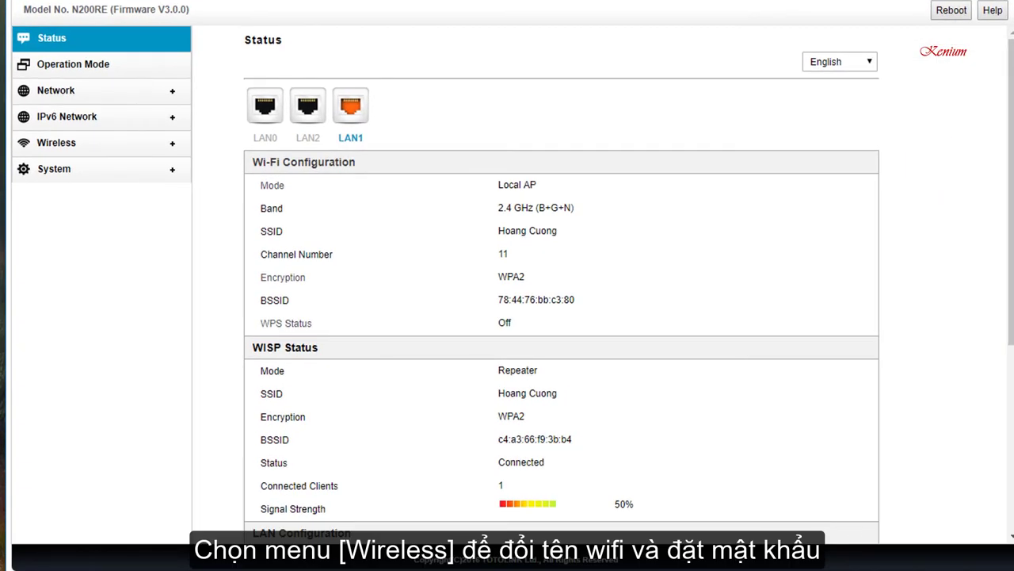
left_click(55, 147)
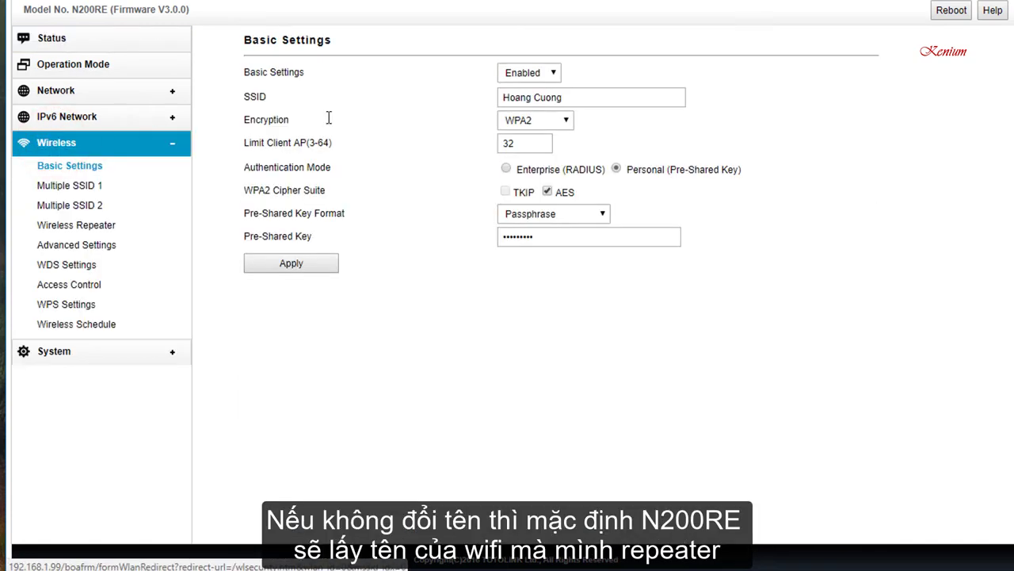
Replace the current wireless network name (SSID) with N200RE.
left_click_drag(577, 96, 473, 97)
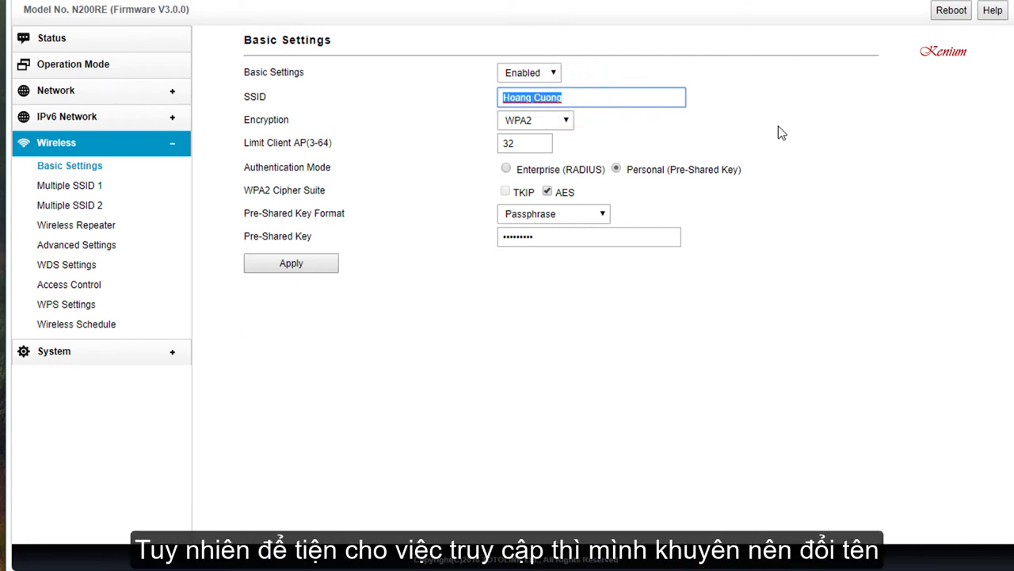
type("N")
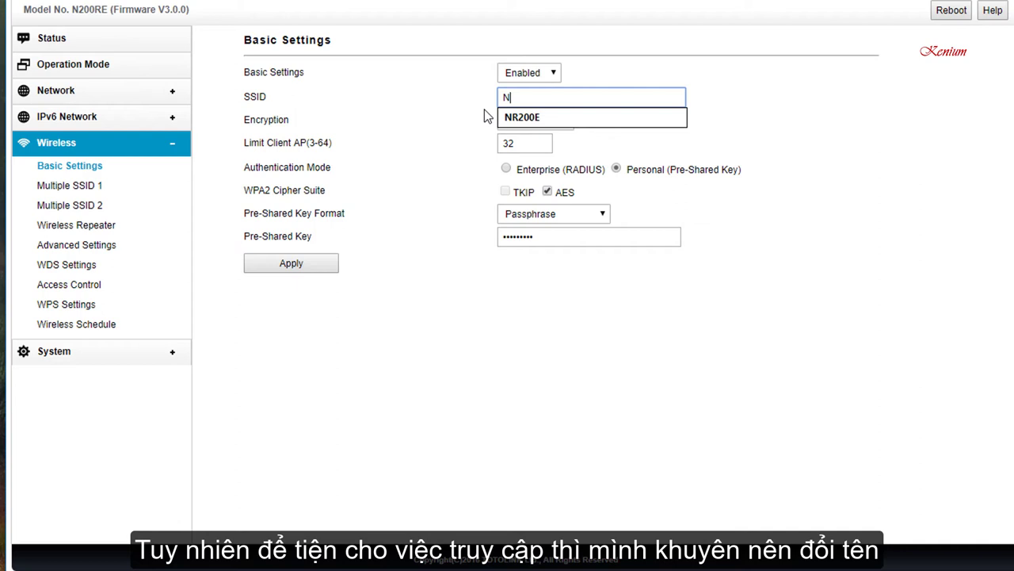
type("200RE")
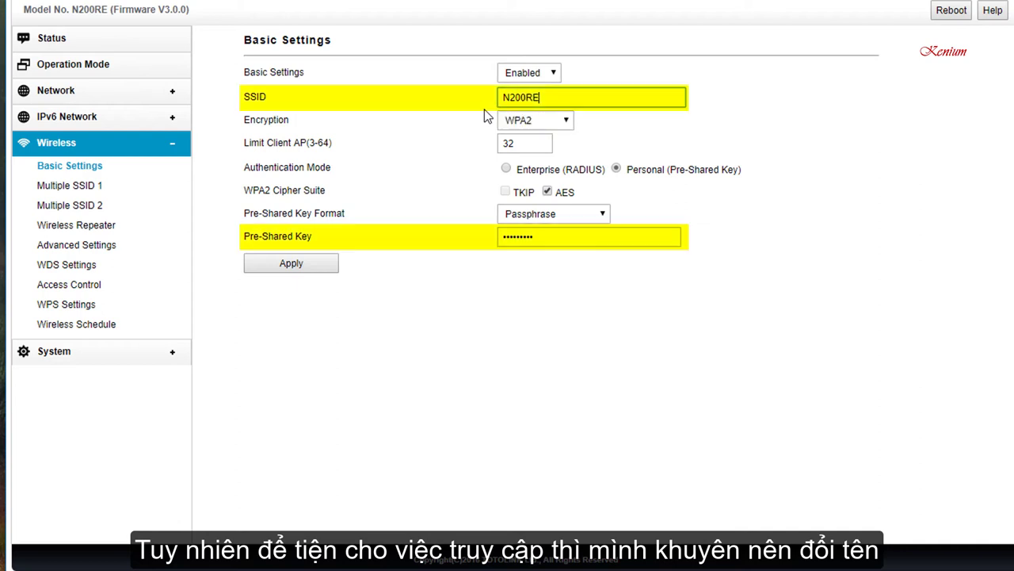
left_click(747, 137)
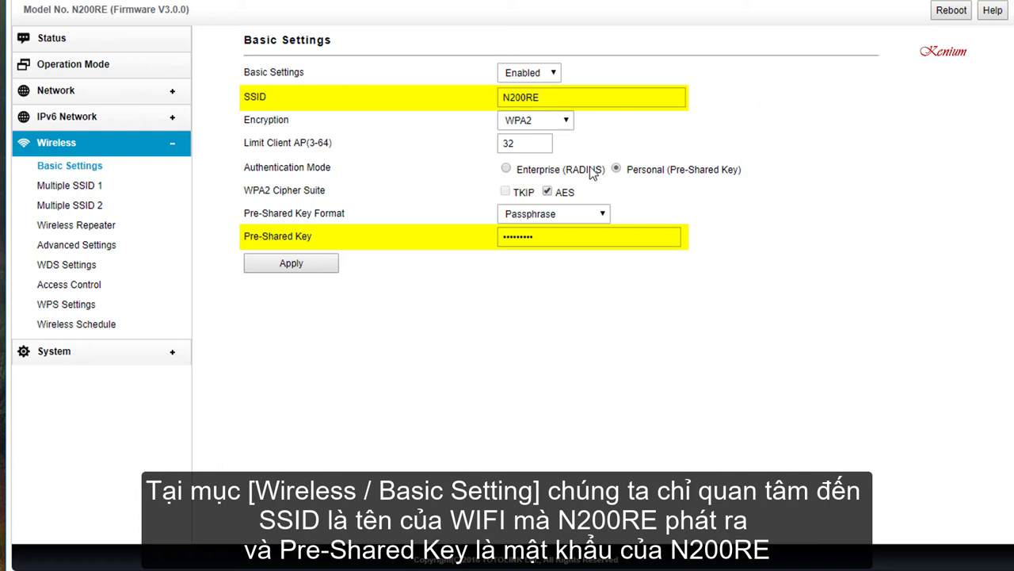
Enter a new pre-shared key, apply the settings, and decline Chrome's save-password offer.
double_click(532, 238)
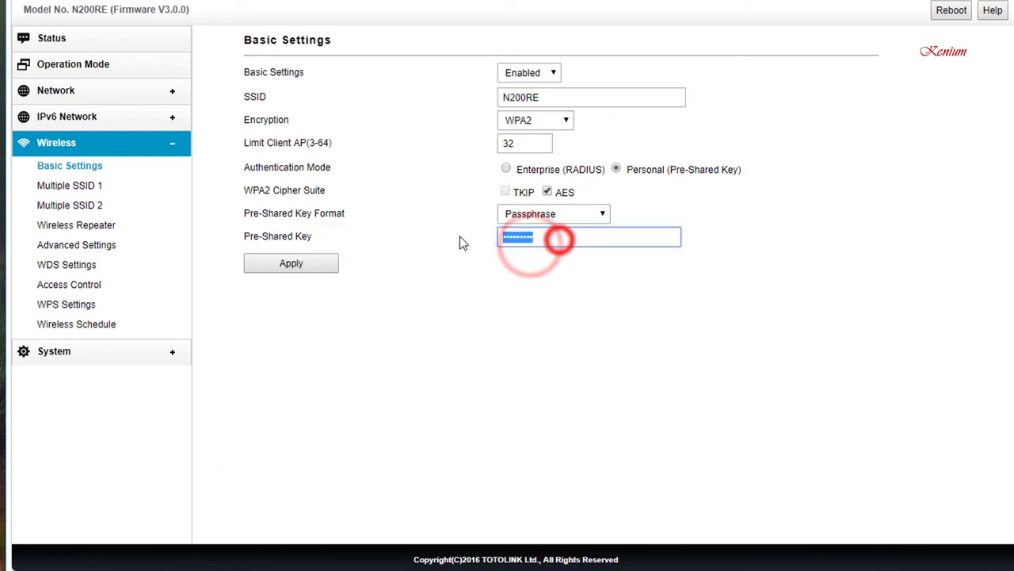
type("12345678")
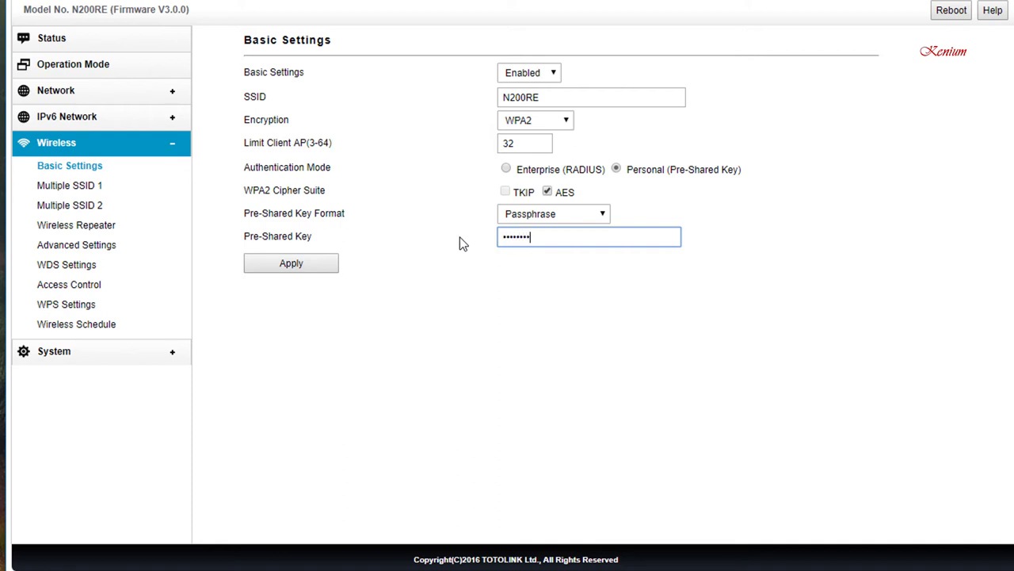
left_click(312, 268)
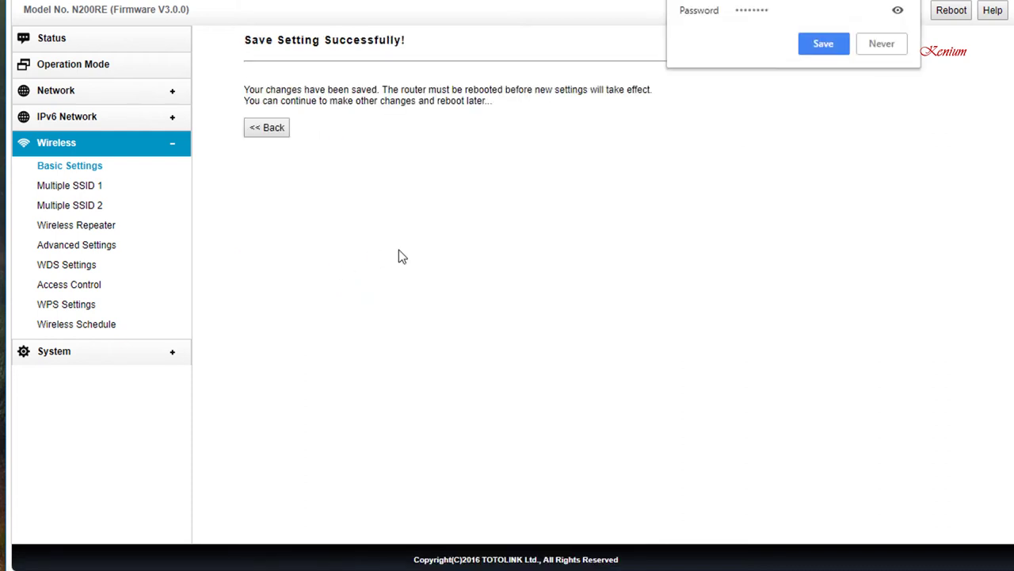
left_click(349, 233)
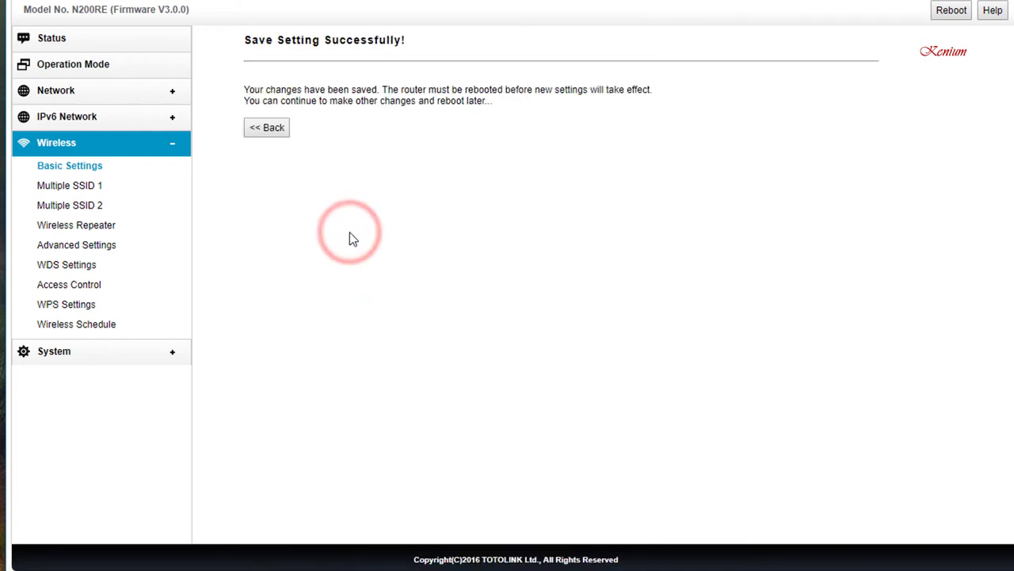